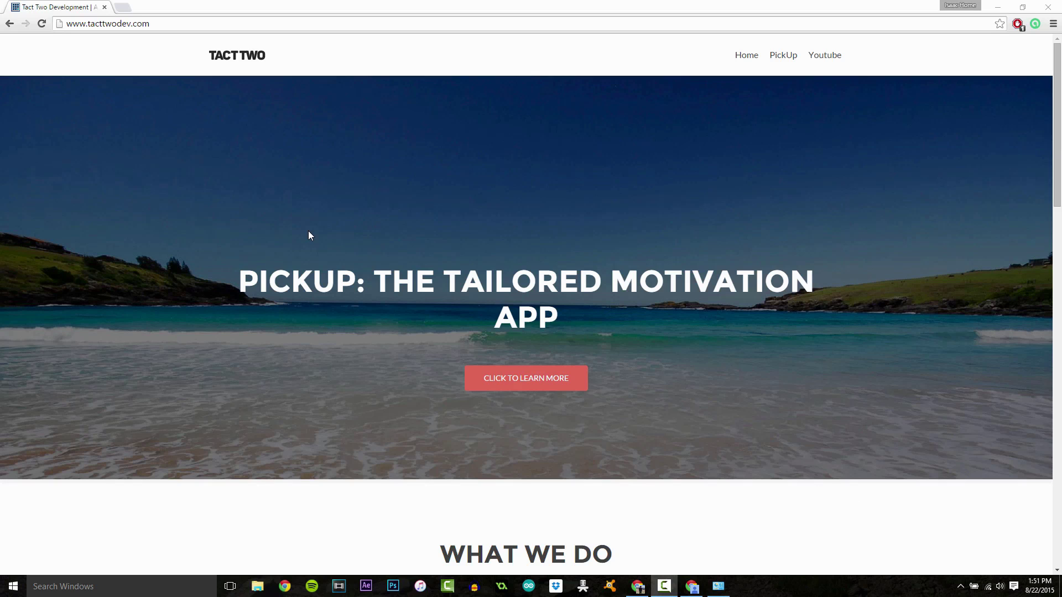
Bring Chrome forward on the Tact Two homepage, selecting and clearing the address and PICKUP heading.
{"action": "left_click", "coordinate": [125, 27]}
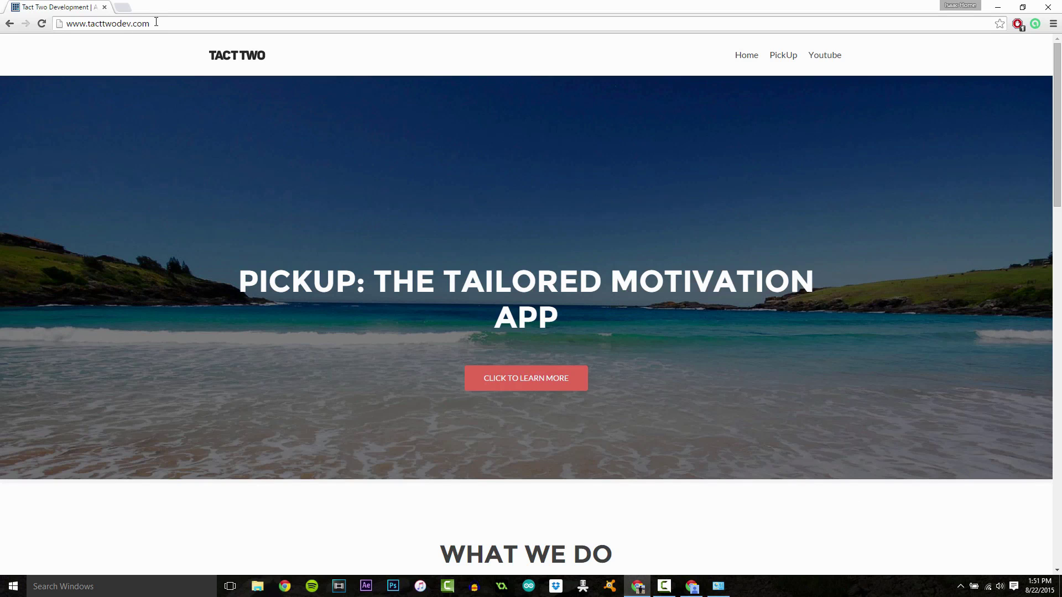
{"action": "left_click_drag", "start_coordinate": [156, 23], "coordinate": [61, 22]}
{"action": "left_click", "coordinate": [72, 24]}
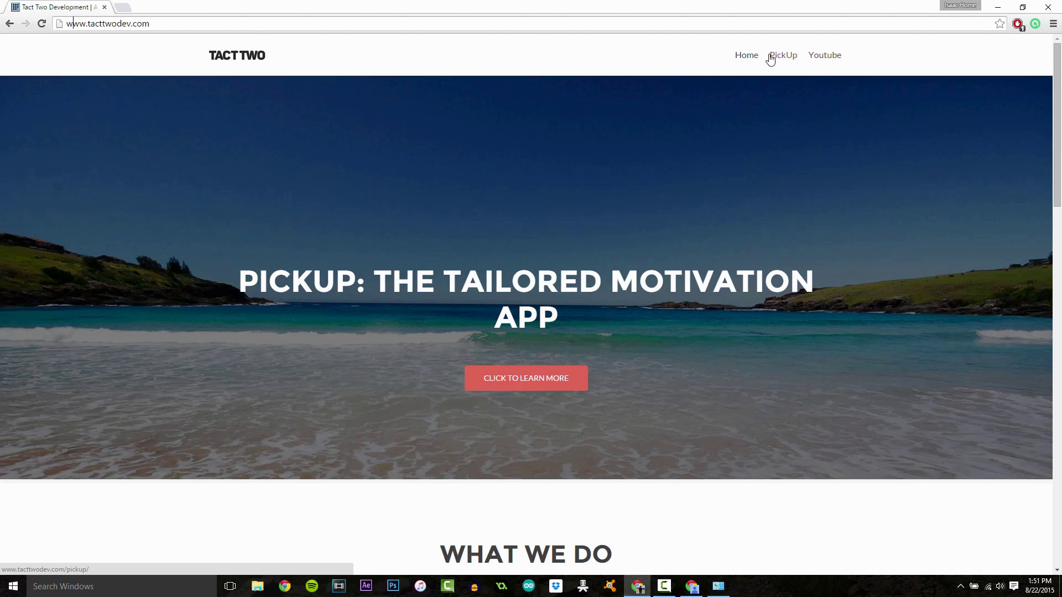
{"action": "scroll", "coordinate": [515, 271], "scroll_direction": "down", "scroll_amount": 5}
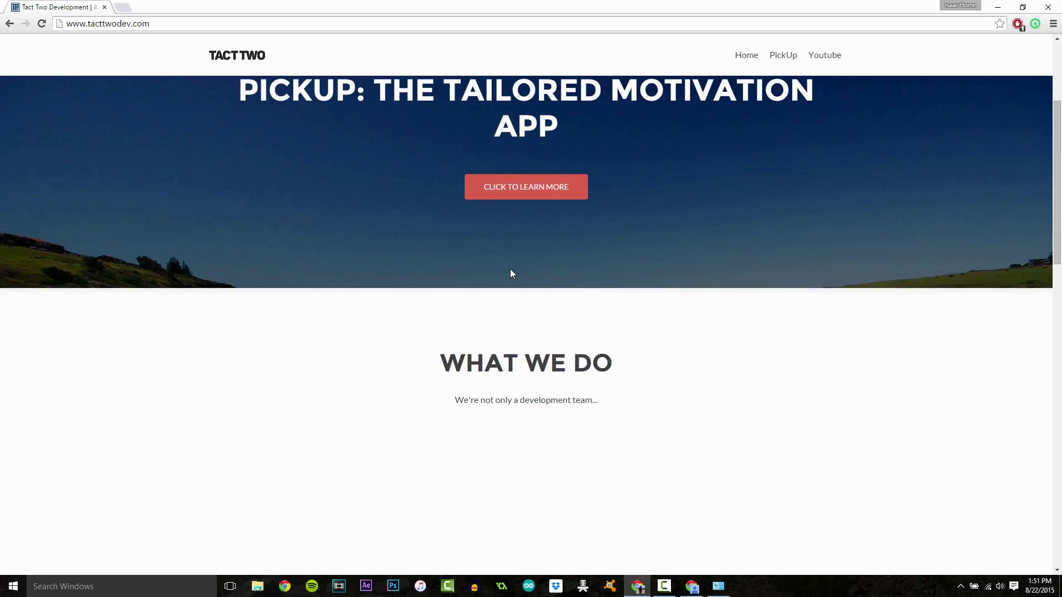
{"action": "scroll", "coordinate": [440, 271], "scroll_direction": "up", "scroll_amount": 5}
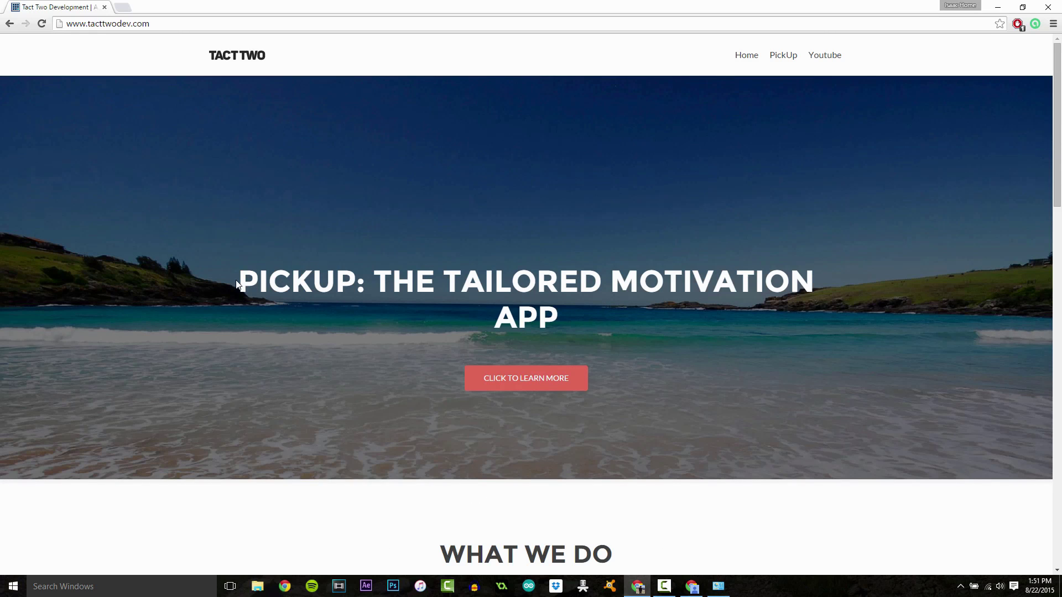
{"action": "left_click_drag", "start_coordinate": [237, 285], "coordinate": [332, 283]}
{"action": "left_click", "coordinate": [355, 283]}
Open and close the Windows search panel twice from the taskbar.
{"action": "left_click", "coordinate": [47, 587]}
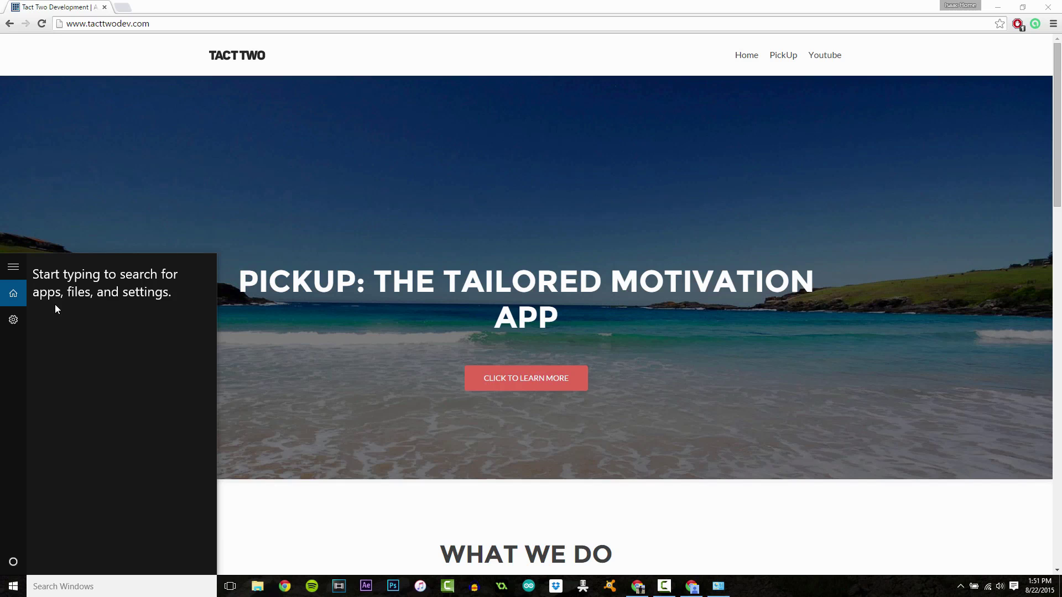
{"action": "left_click", "coordinate": [307, 548]}
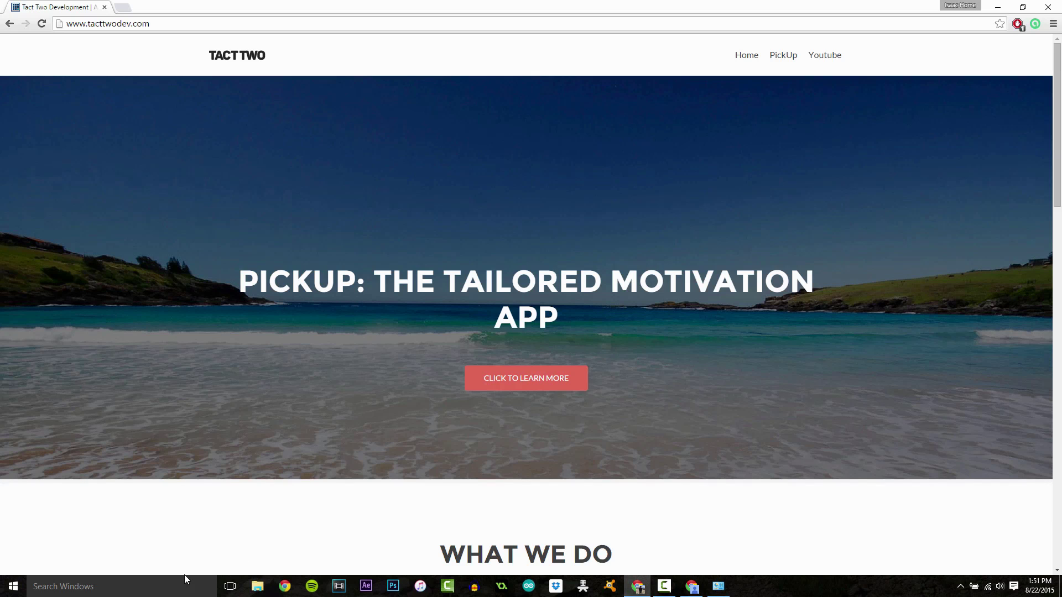
{"action": "left_click", "coordinate": [184, 582]}
{"action": "left_click", "coordinate": [310, 560]}
Search Windows for 'control panel' and launch Control Panel.
{"action": "left_click", "coordinate": [108, 585]}
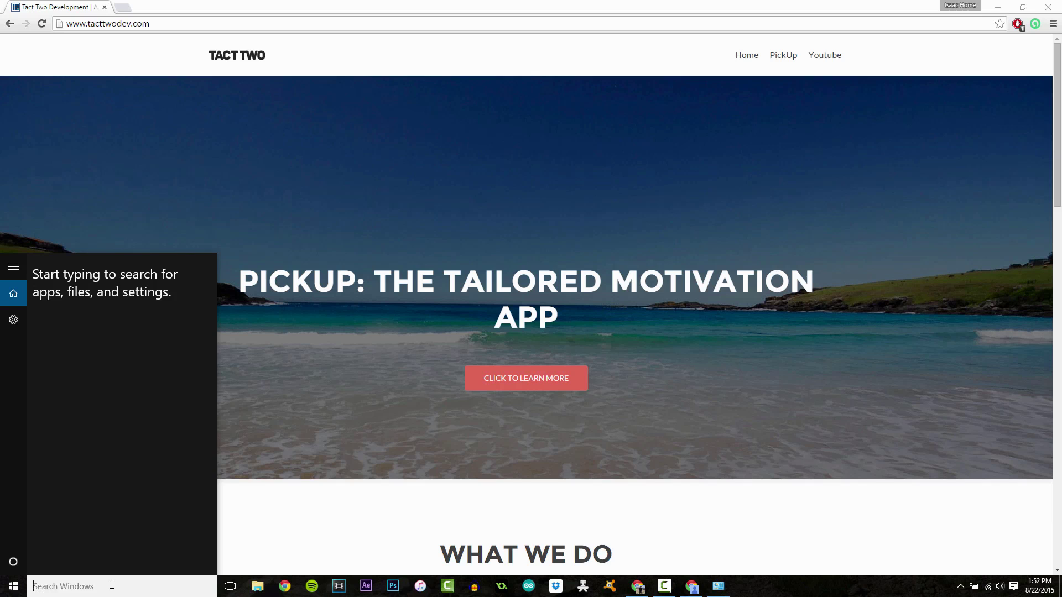
{"action": "type", "text": "control pane"}
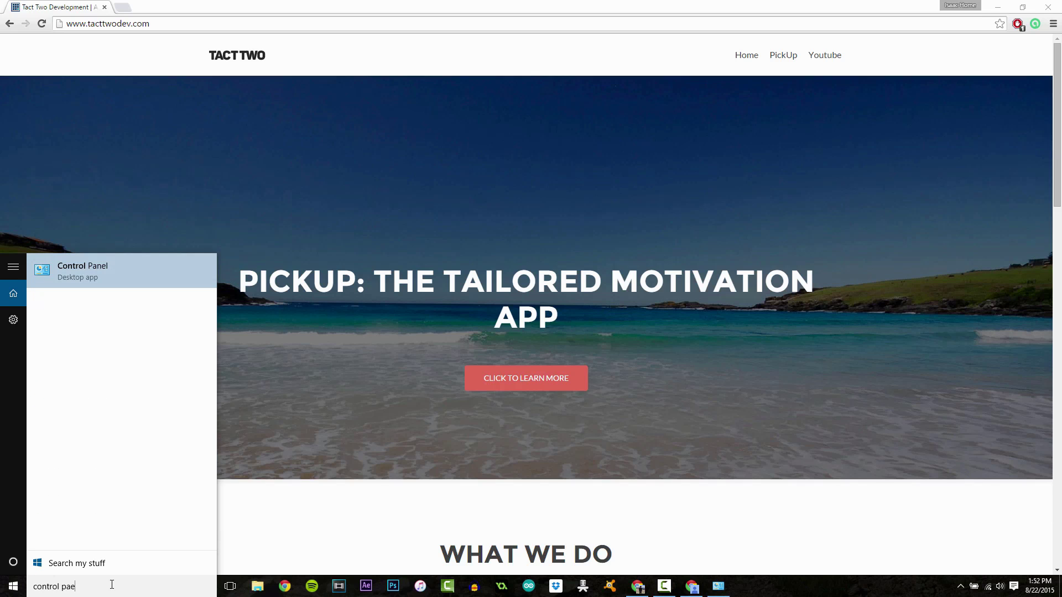
{"action": "type", "text": "l"}
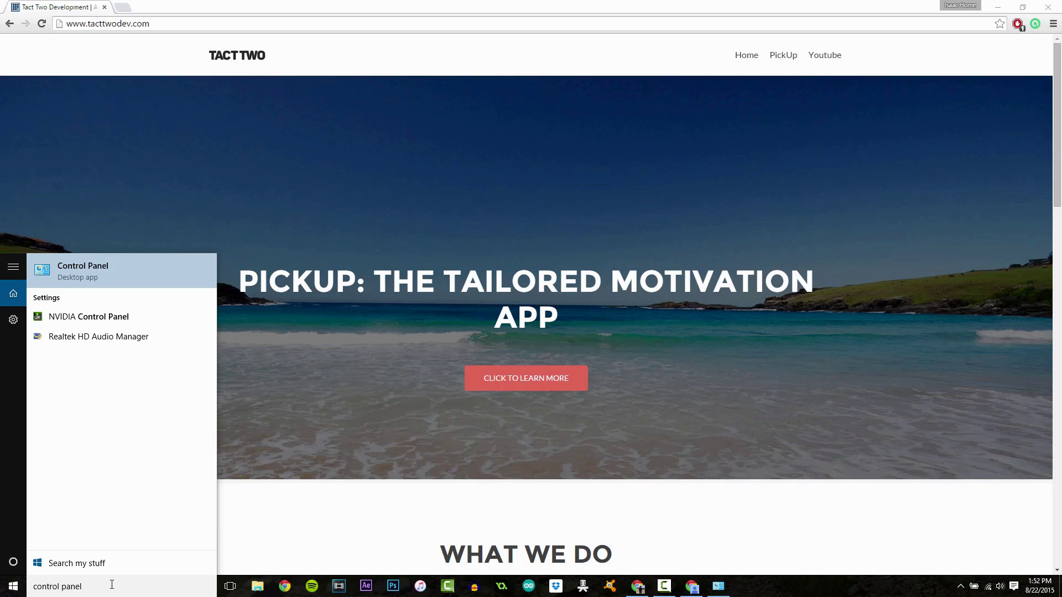
{"action": "left_click", "coordinate": [99, 262]}
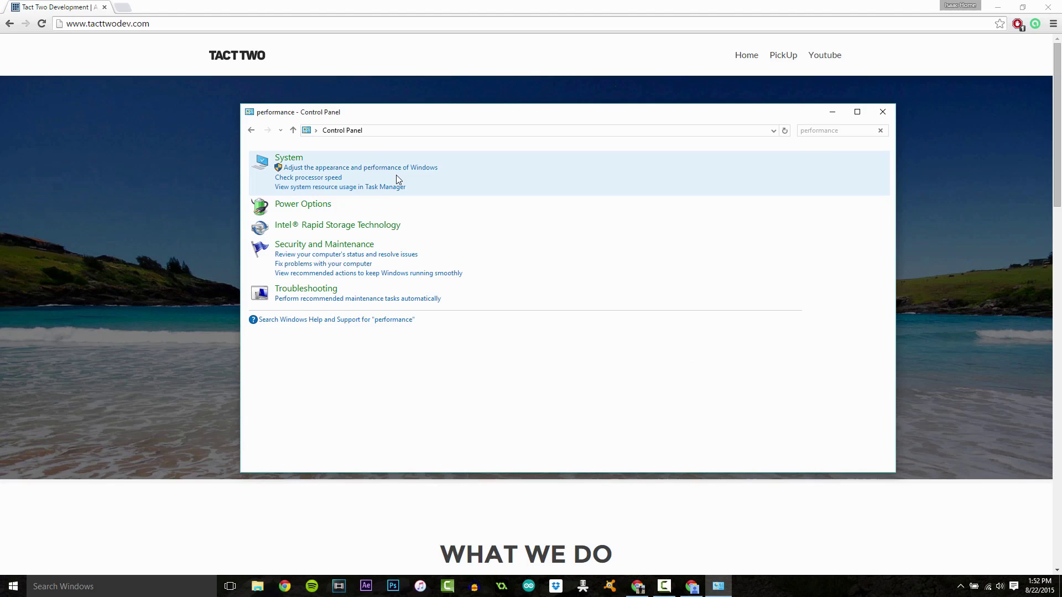
Clear the Control Panel search box and search for 'performance'.
{"action": "left_click", "coordinate": [841, 132]}
{"action": "left_click", "coordinate": [880, 131]}
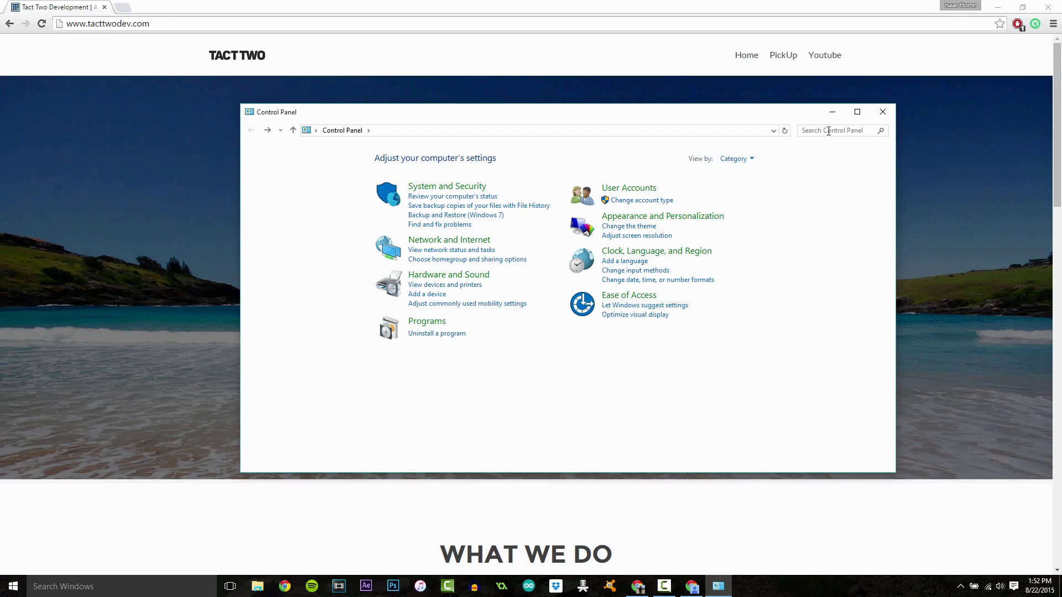
{"action": "left_click", "coordinate": [827, 131]}
{"action": "type", "text": "performance"}
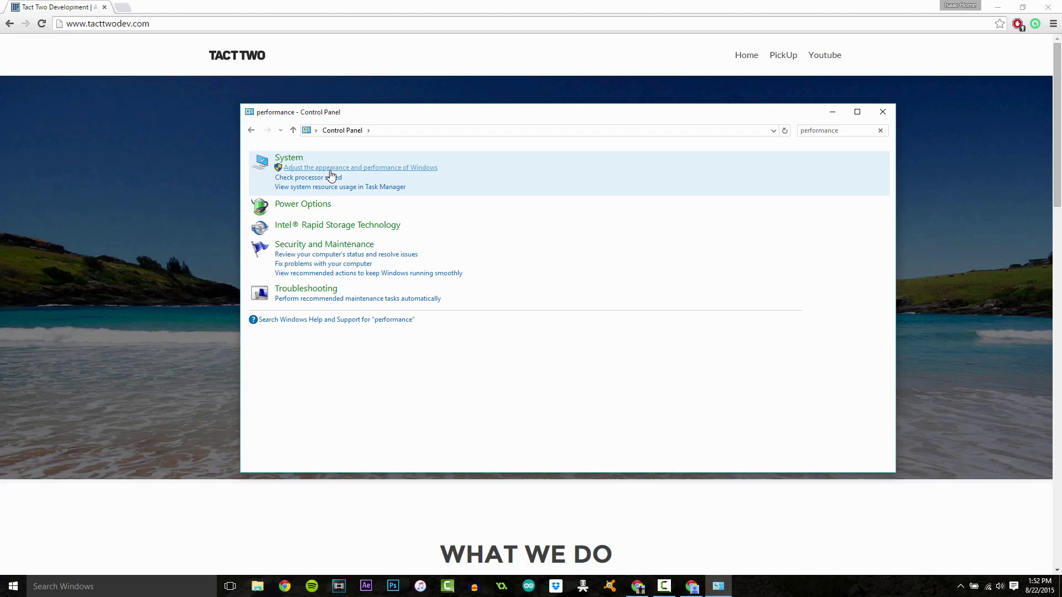
Open Performance Options, centre it over minimized Control Panel, and open Virtual Memory under Advanced.
{"action": "left_click", "coordinate": [402, 168]}
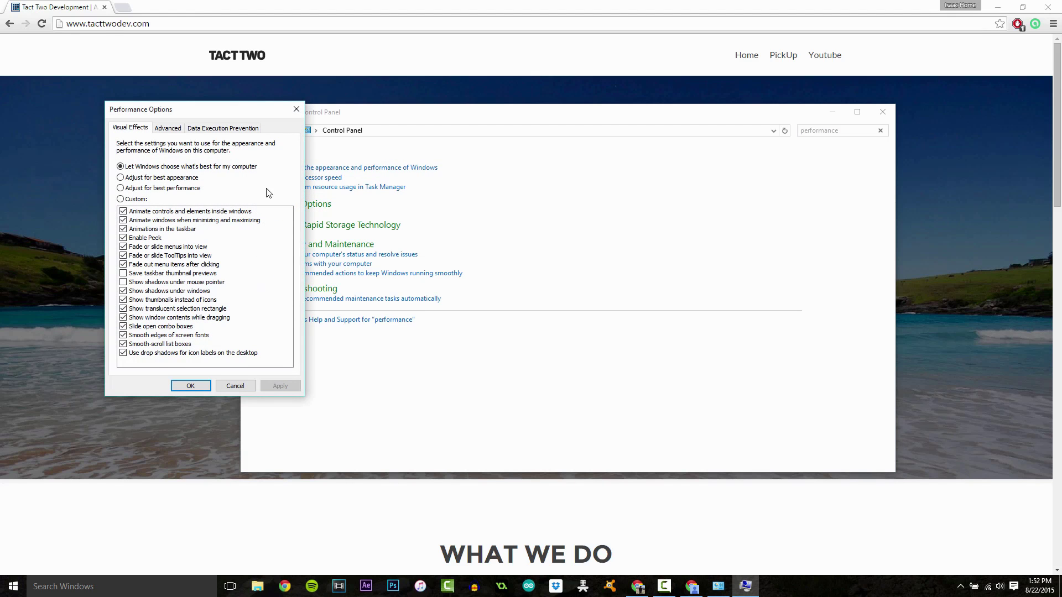
{"action": "left_click", "coordinate": [832, 113]}
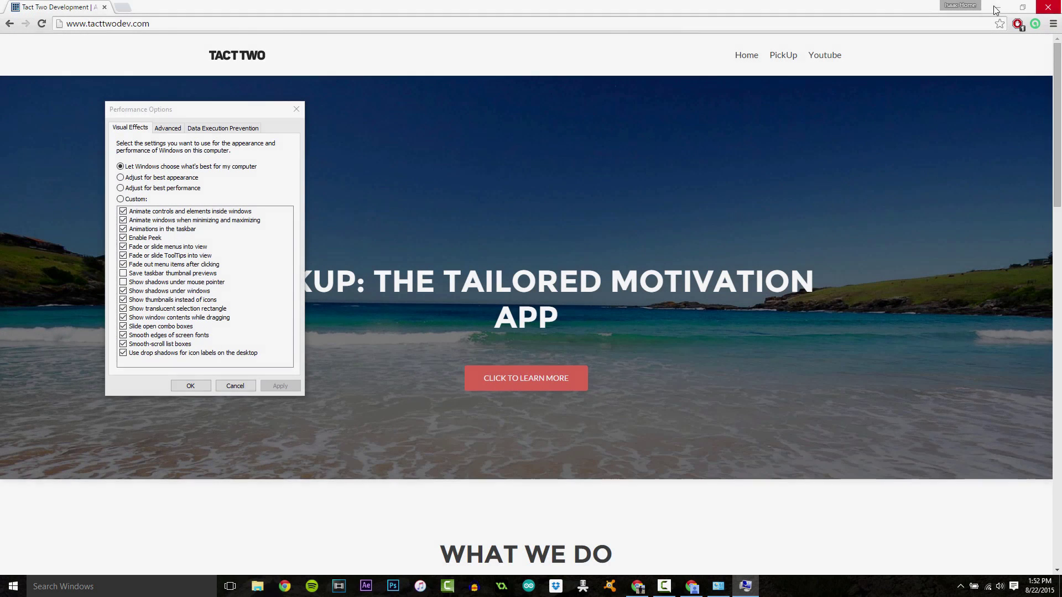
{"action": "left_click", "coordinate": [244, 110]}
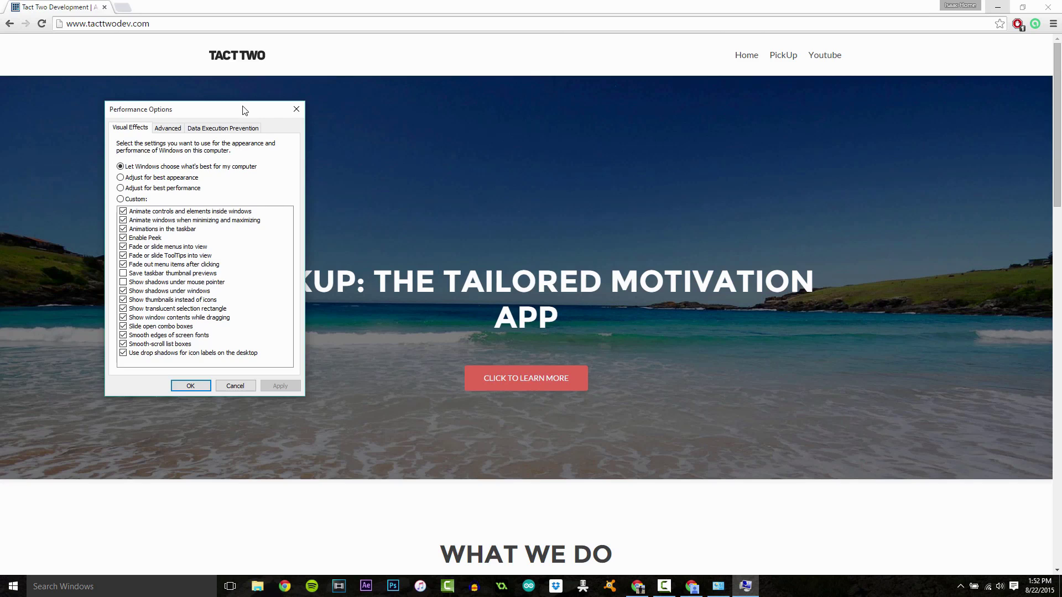
{"action": "left_click_drag", "start_coordinate": [244, 110], "coordinate": [578, 104]}
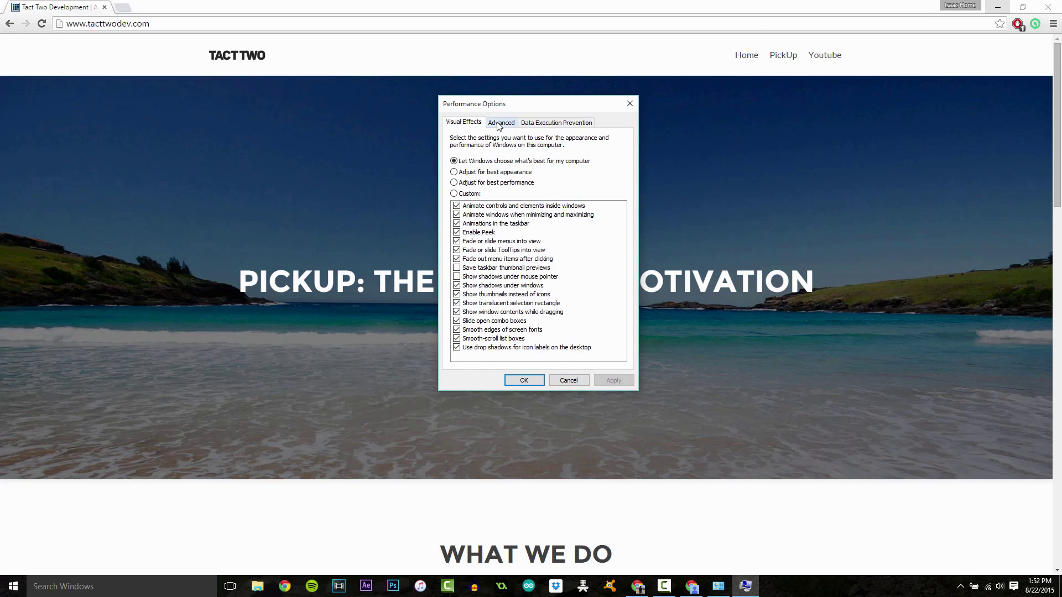
{"action": "left_click", "coordinate": [499, 123]}
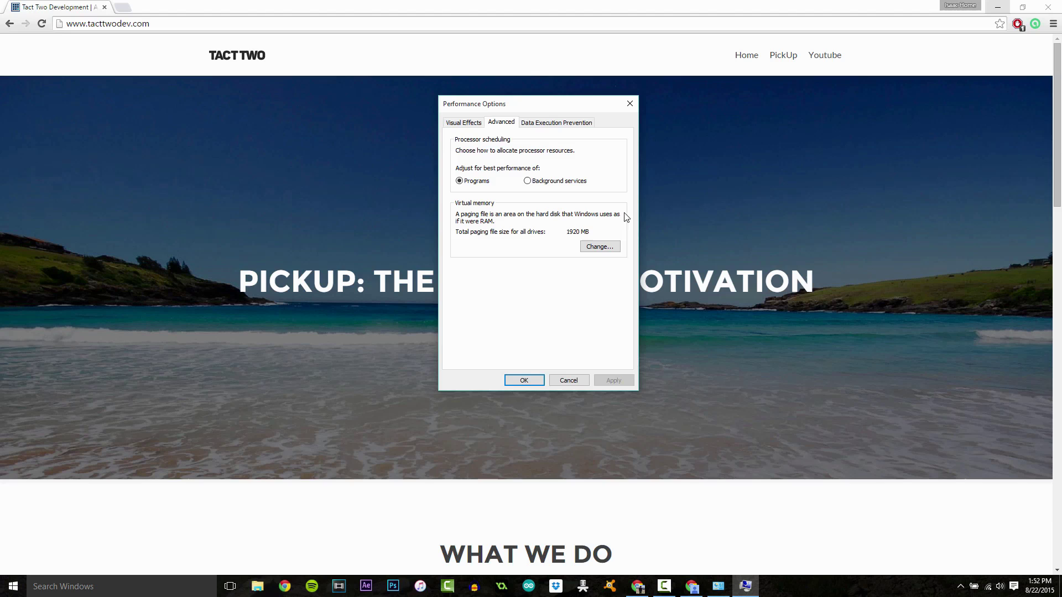
{"action": "left_click", "coordinate": [611, 249]}
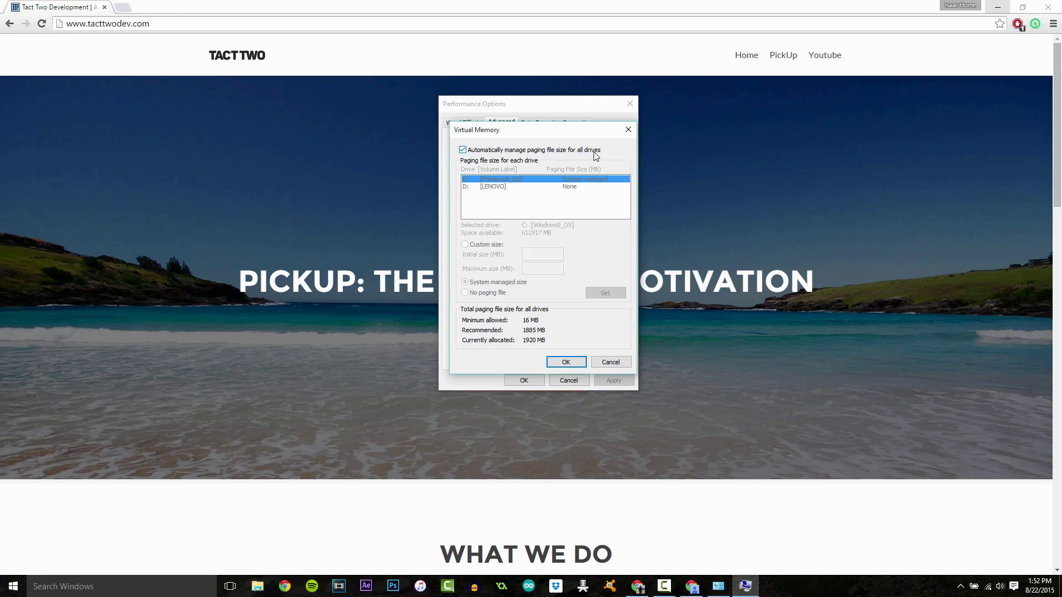
Disable automatic paging file management, choose Custom size, and begin entering the initial size.
{"action": "left_click", "coordinate": [468, 150]}
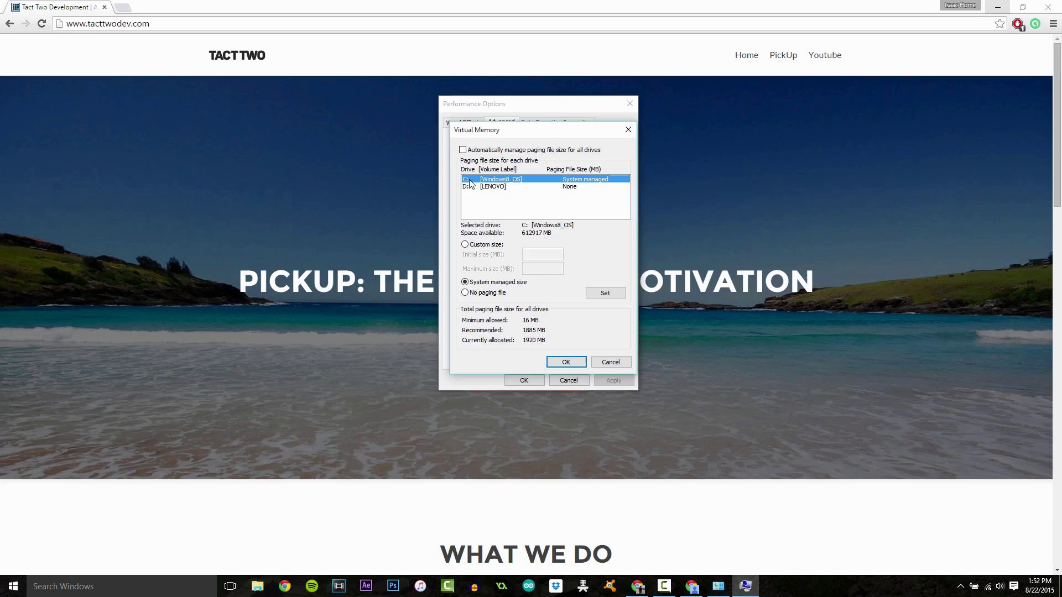
{"action": "left_click", "coordinate": [483, 248]}
{"action": "left_click", "coordinate": [536, 255]}
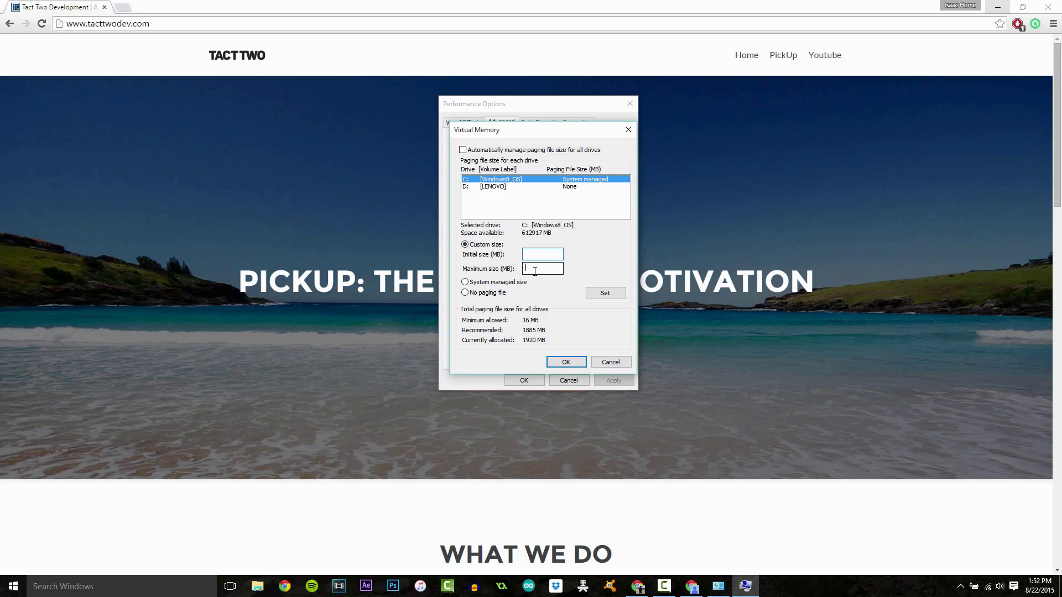
{"action": "type", "text": "2000"}
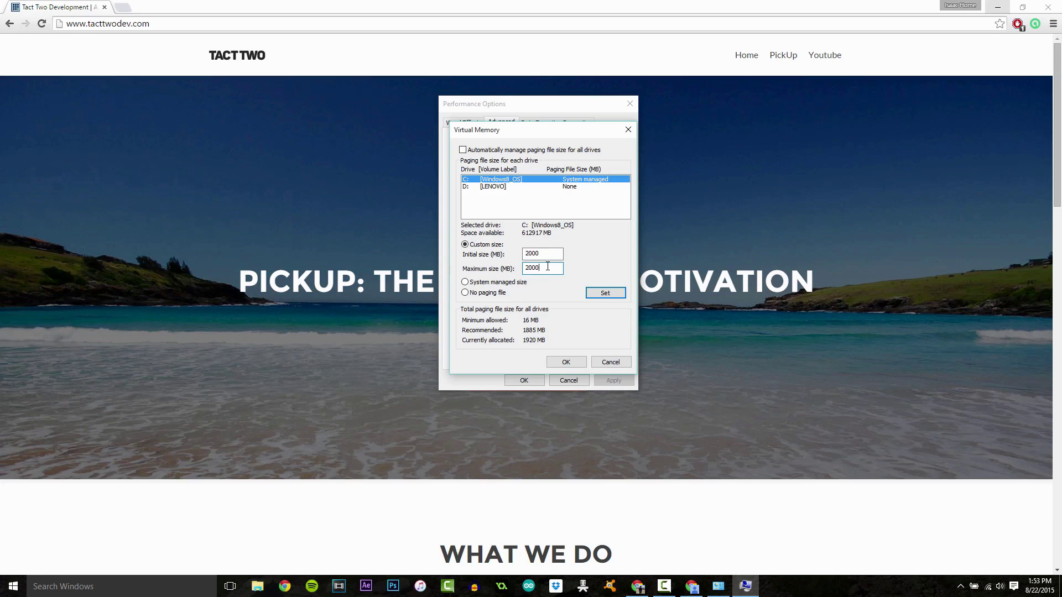
{"action": "left_click", "coordinate": [540, 257]}
{"action": "left_click_drag", "start_coordinate": [545, 269], "coordinate": [524, 254]}
{"action": "left_click", "coordinate": [536, 271]}
{"action": "double_click", "coordinate": [532, 268]}
{"action": "left_click", "coordinate": [546, 267]}
{"action": "left_click", "coordinate": [545, 255]}
{"action": "double_click", "coordinate": [546, 267]}
Reselect the initial size value, then close the Virtual Memory dialog.
{"action": "double_click", "coordinate": [533, 253]}
{"action": "key", "text": "Tab"}
{"action": "left_click", "coordinate": [533, 254]}
{"action": "left_click", "coordinate": [610, 361]}
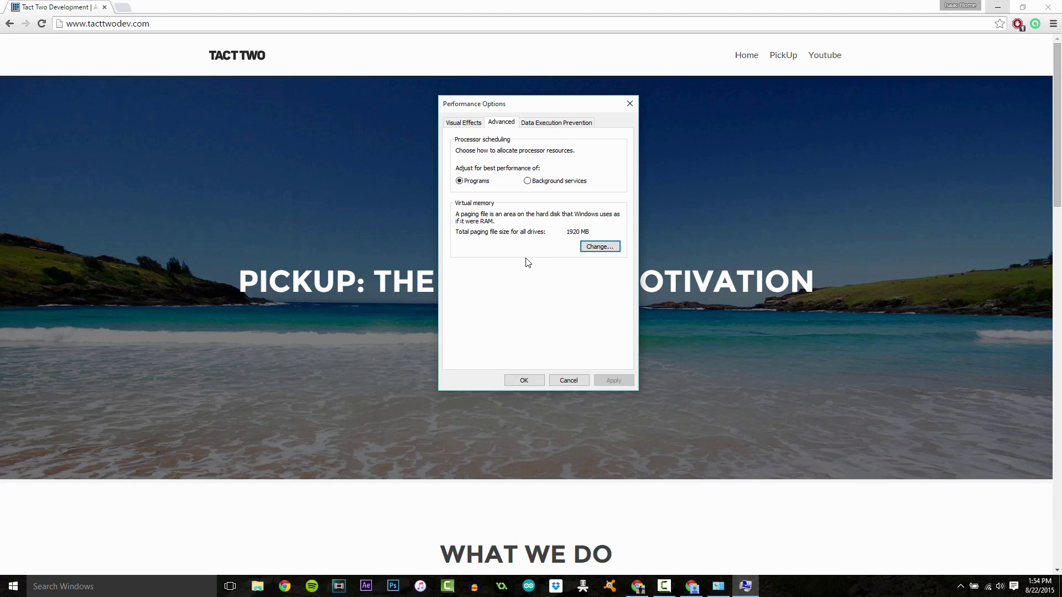
Cancel Performance Options, then open and close the Windows search panel twice.
{"action": "left_click", "coordinate": [554, 383]}
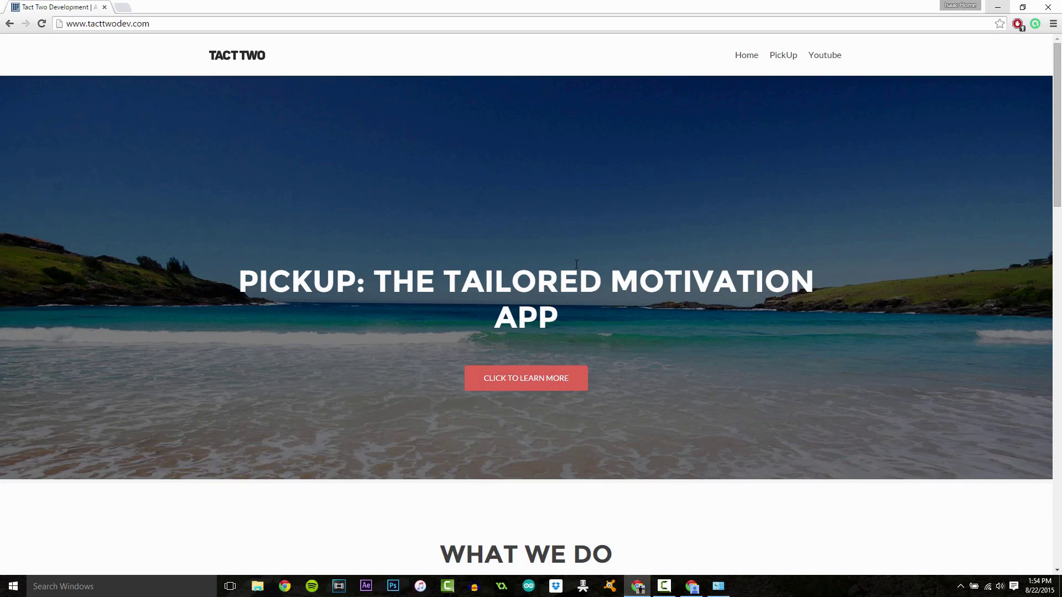
{"action": "left_click", "coordinate": [199, 586]}
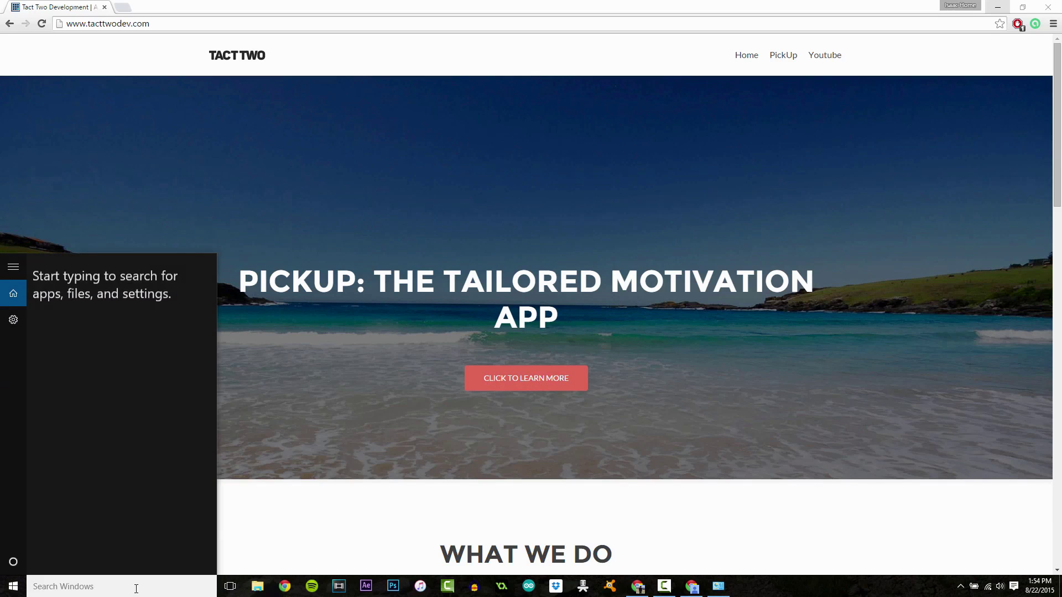
{"action": "left_click", "coordinate": [296, 536]}
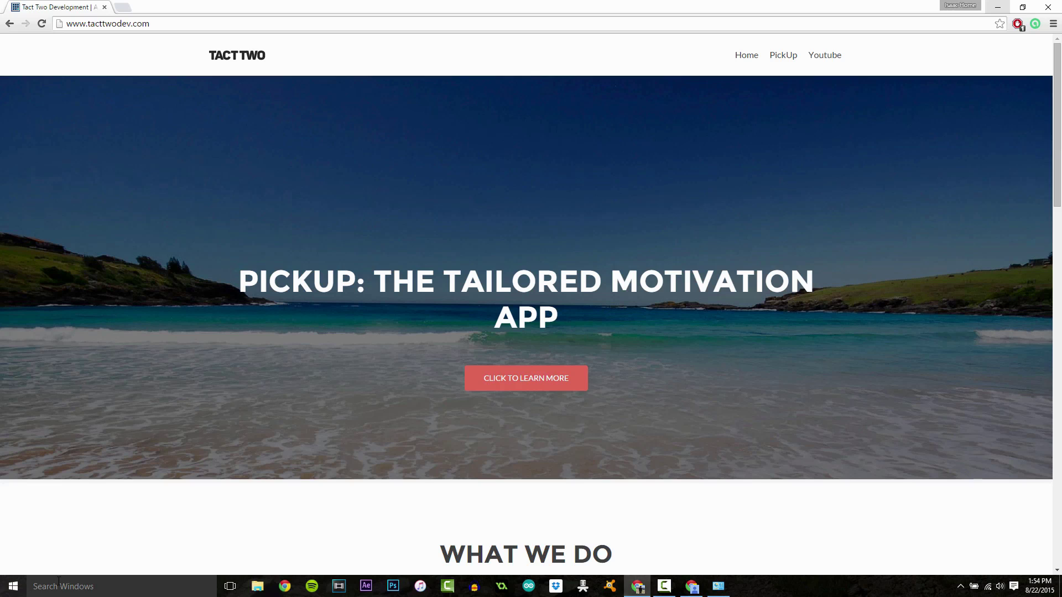
{"action": "key", "text": "super+s"}
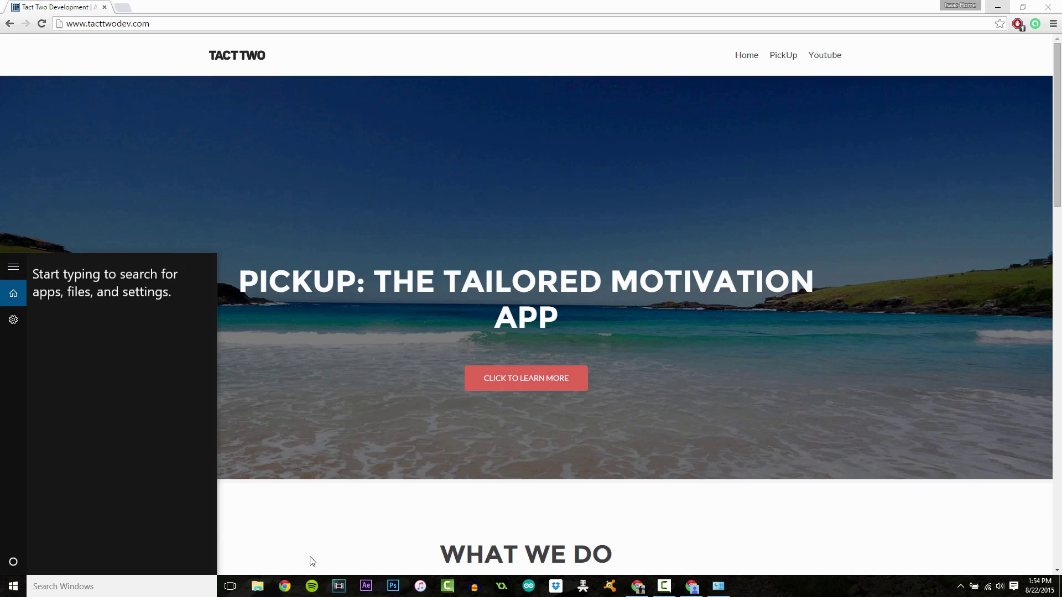
{"action": "left_click", "coordinate": [303, 527]}
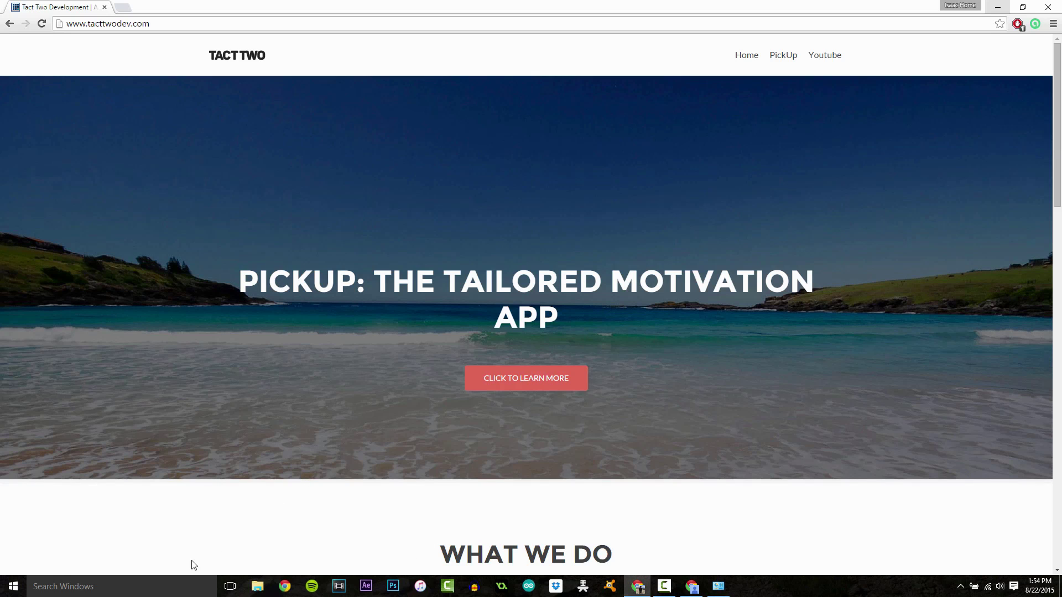
Open and close the search panel once more, then select and deselect Chrome's web address.
{"action": "left_click", "coordinate": [150, 586]}
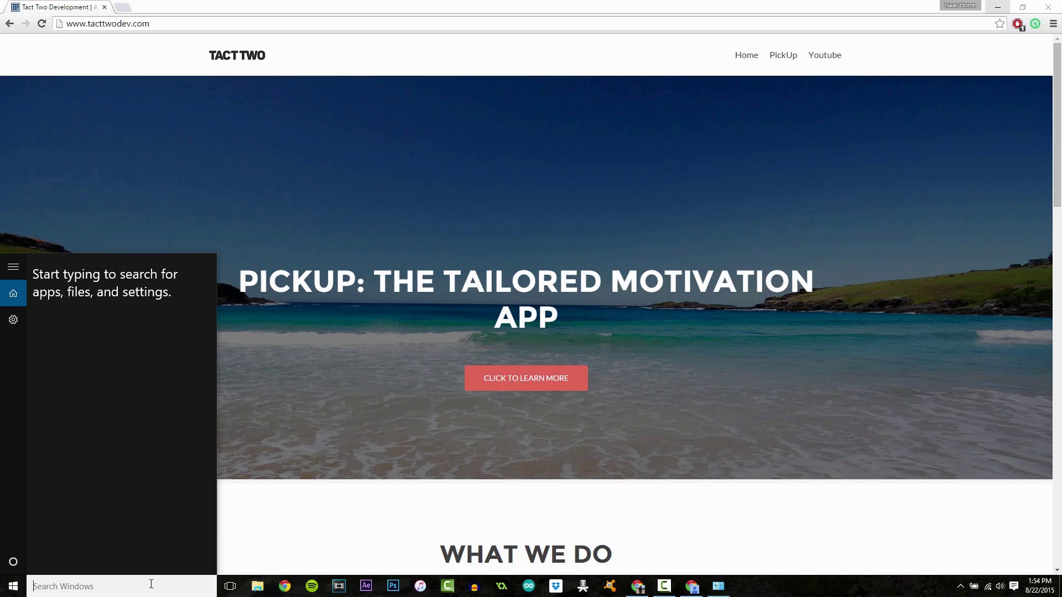
{"action": "left_click", "coordinate": [251, 534]}
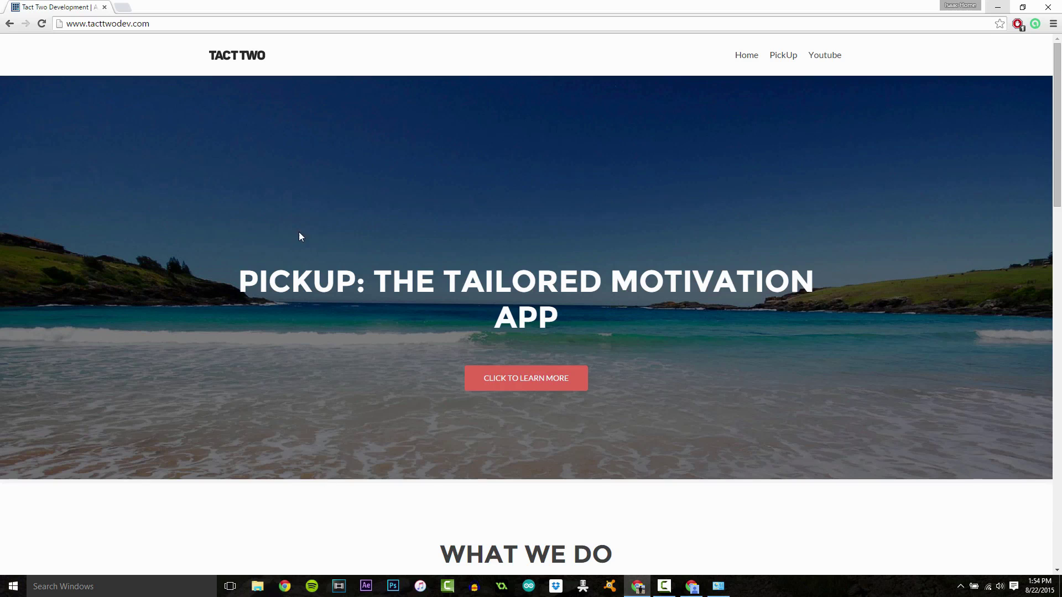
{"action": "left_click", "coordinate": [153, 24]}
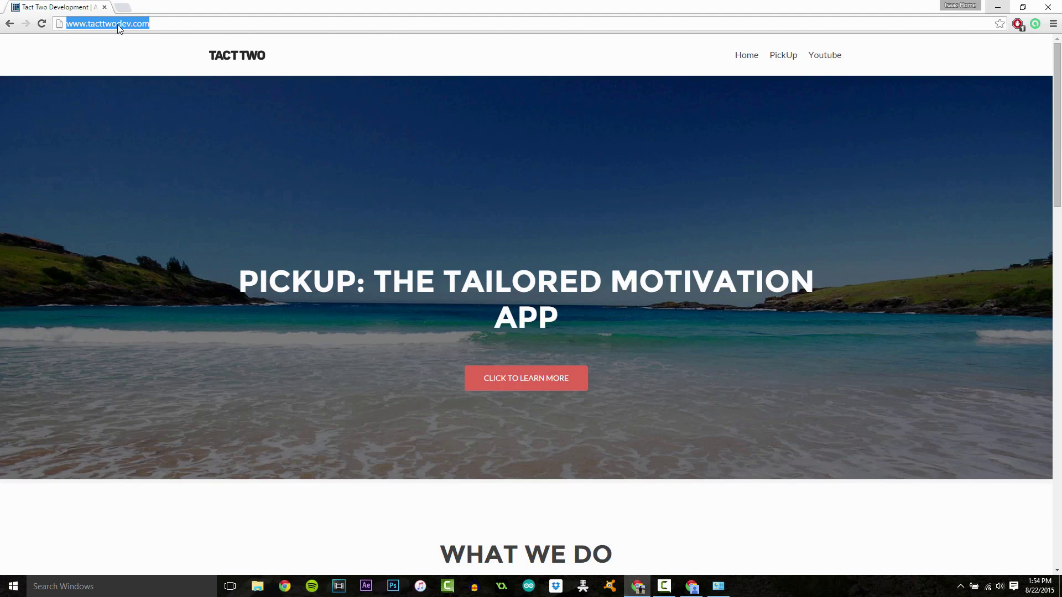
{"action": "left_click", "coordinate": [413, 298]}
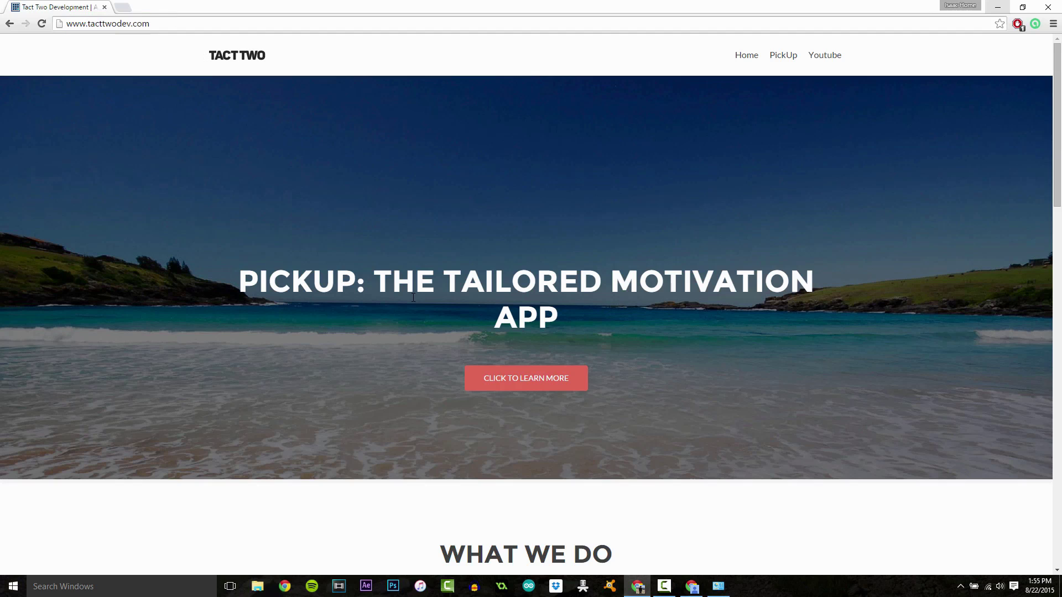